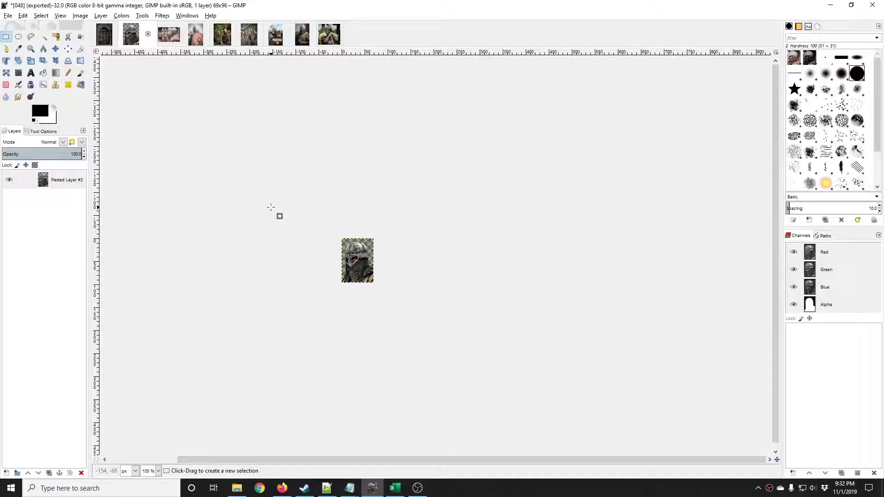
{"action": "left_click_drag", "start_coordinate": [307, 243], "coordinate": [324, 222]}
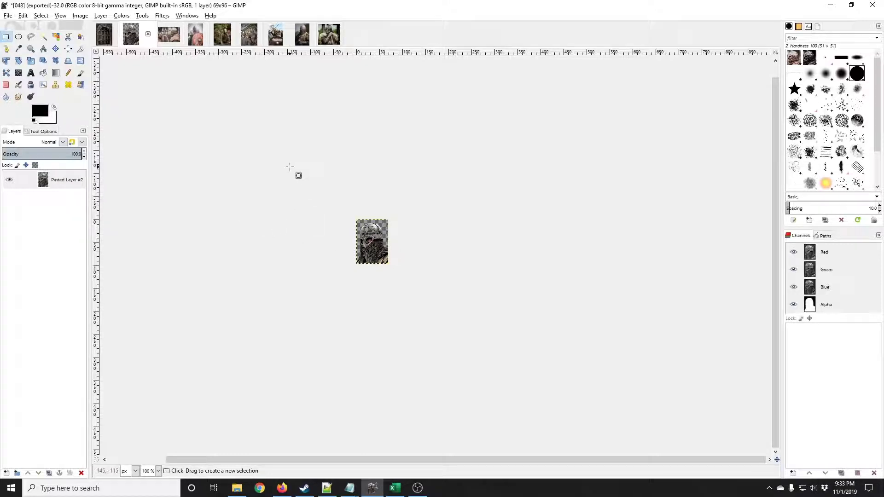
{"action": "scroll", "coordinate": [389, 256], "scroll_direction": "up", "scroll_amount": 1}
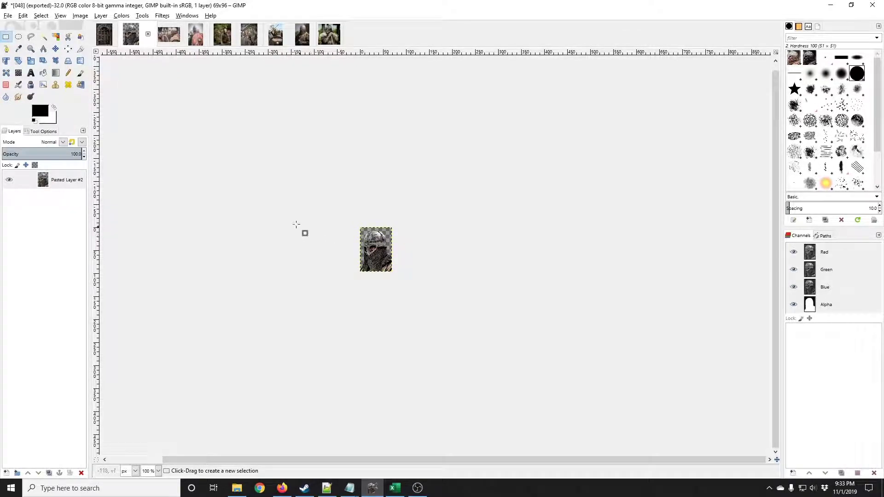
{"action": "left_click", "coordinate": [107, 40]}
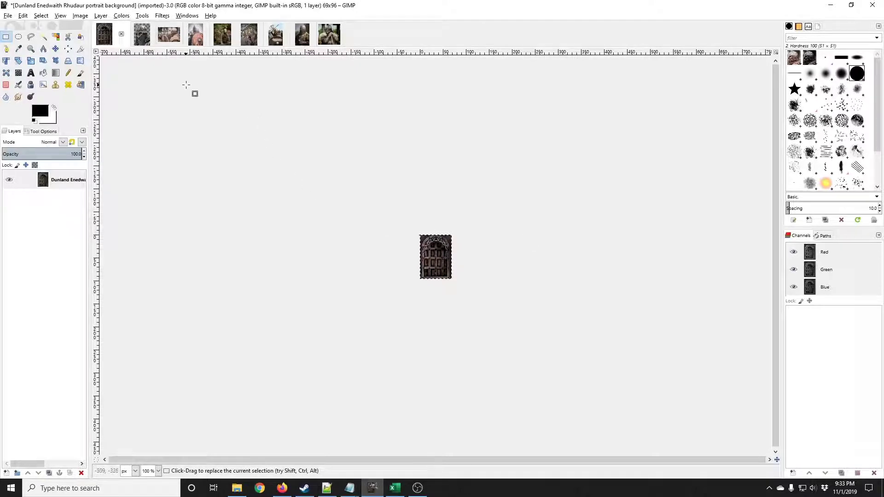
In the warriors photo, select the foremost helmeted soldier's head and shoulders with a rectangular selection and copy it.
{"action": "left_click", "coordinate": [175, 41]}
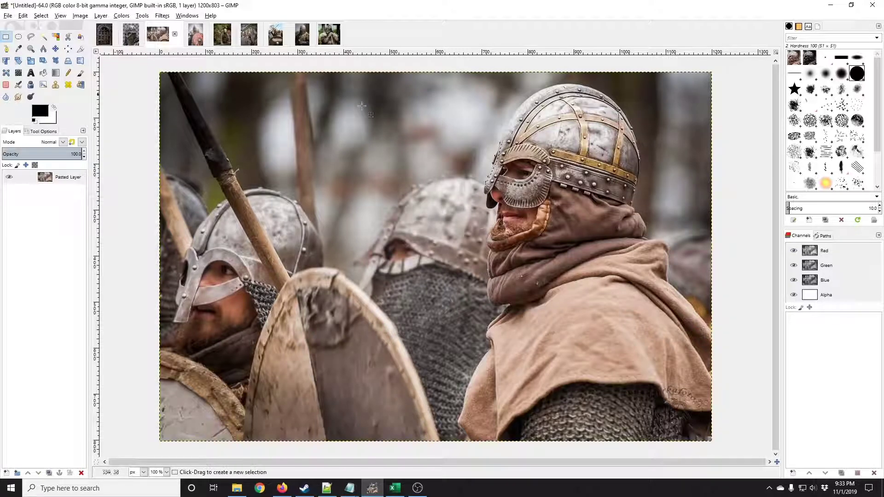
{"action": "left_click_drag", "start_coordinate": [469, 74], "coordinate": [666, 270]}
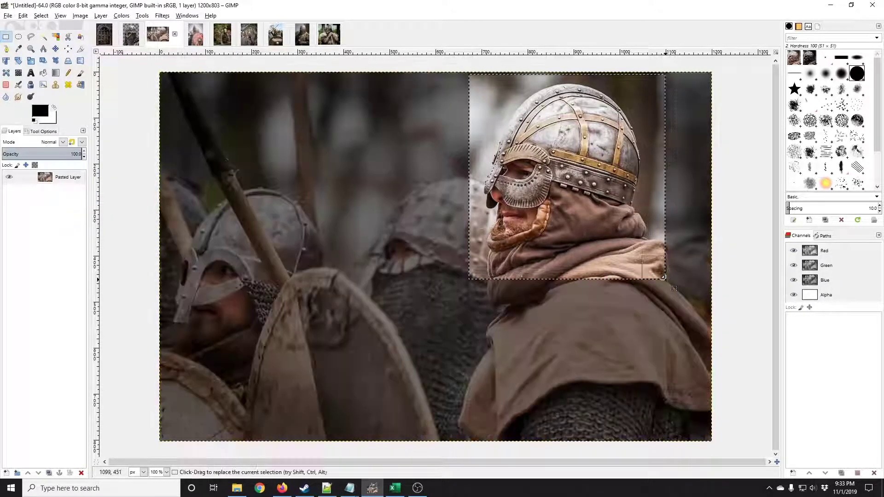
{"action": "left_click_drag", "start_coordinate": [567, 260], "coordinate": [567, 304]}
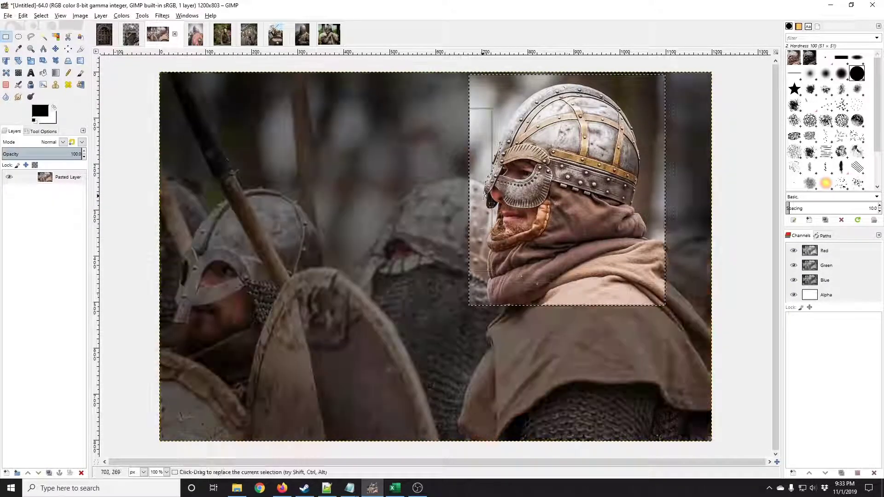
{"action": "left_click_drag", "start_coordinate": [469, 194], "coordinate": [457, 194]}
{"action": "key", "text": "ctrl+c"}
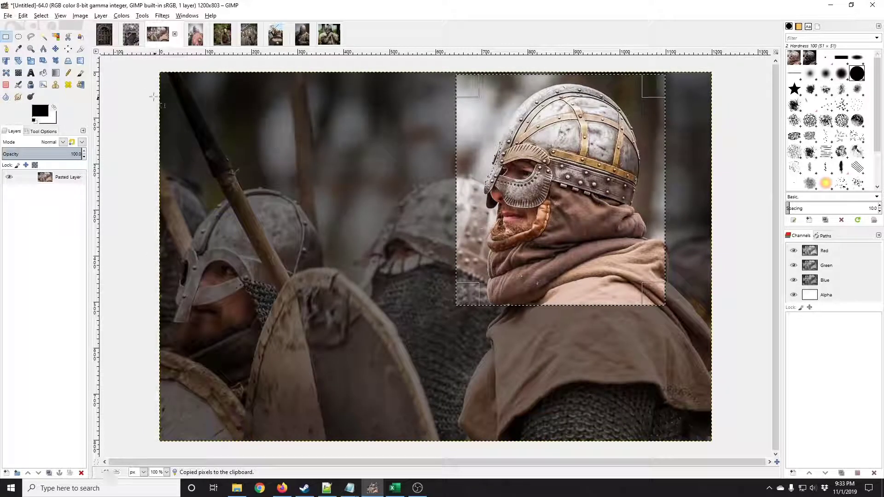
Paste the copied head into the 69x96 portrait image as a new layer.
{"action": "key", "text": "ctrl+Page_Up"}
{"action": "key", "text": "ctrl+v"}
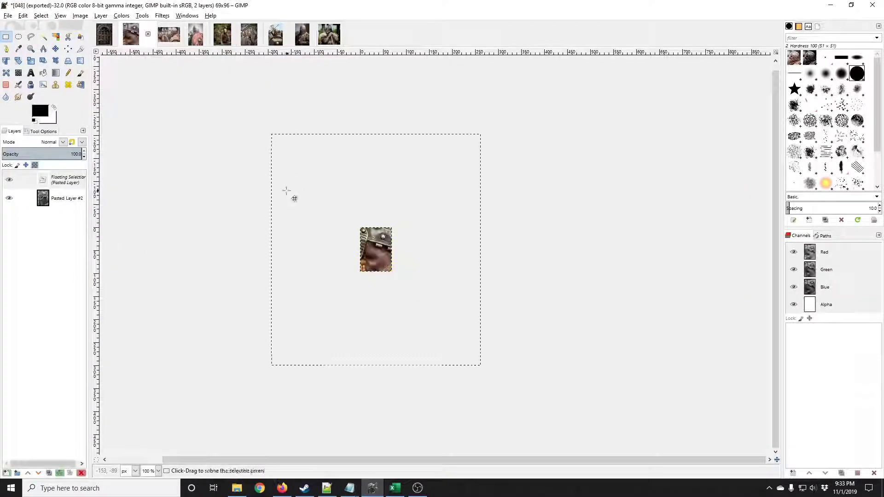
{"action": "left_click", "coordinate": [6, 473]}
Try scaling the pasted head layer to 93 × 103 px over the portrait canvas, and undo it.
{"action": "left_click", "coordinate": [31, 61]}
{"action": "left_click", "coordinate": [364, 258]}
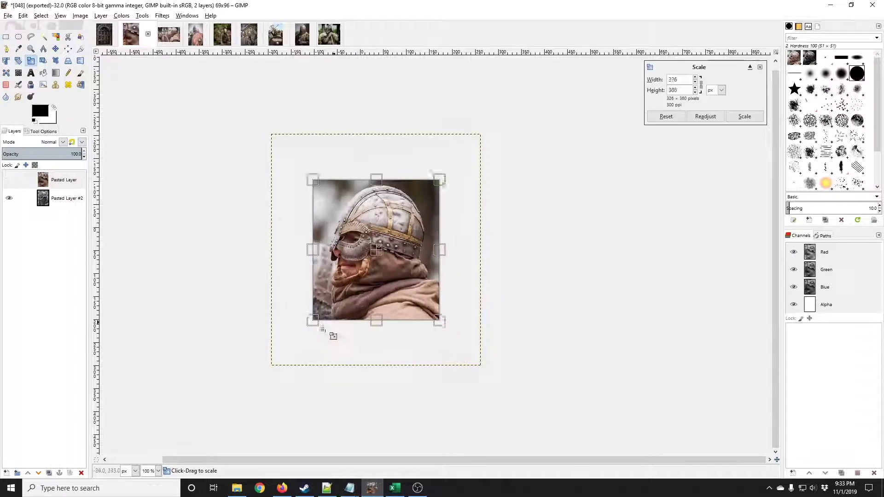
{"action": "left_click_drag", "start_coordinate": [374, 251], "coordinate": [418, 253]}
{"action": "left_click_drag", "start_coordinate": [375, 302], "coordinate": [394, 287]}
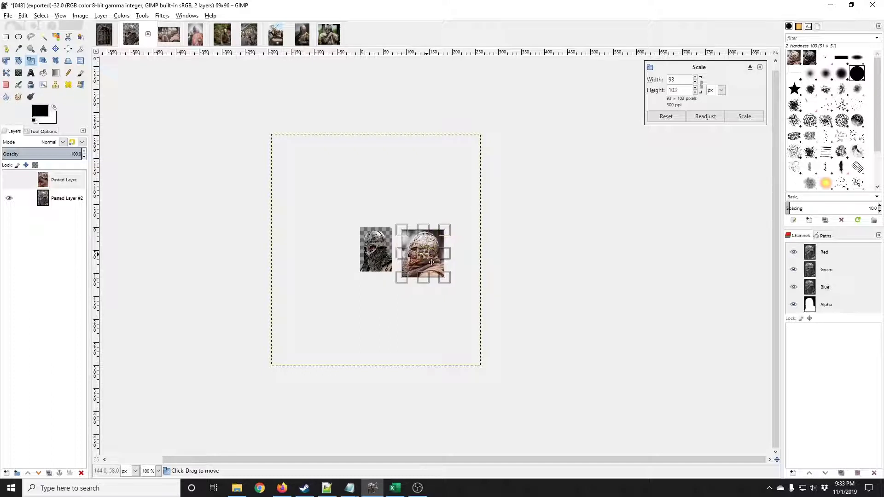
{"action": "left_click_drag", "start_coordinate": [435, 261], "coordinate": [388, 261]}
{"action": "left_click", "coordinate": [744, 116]}
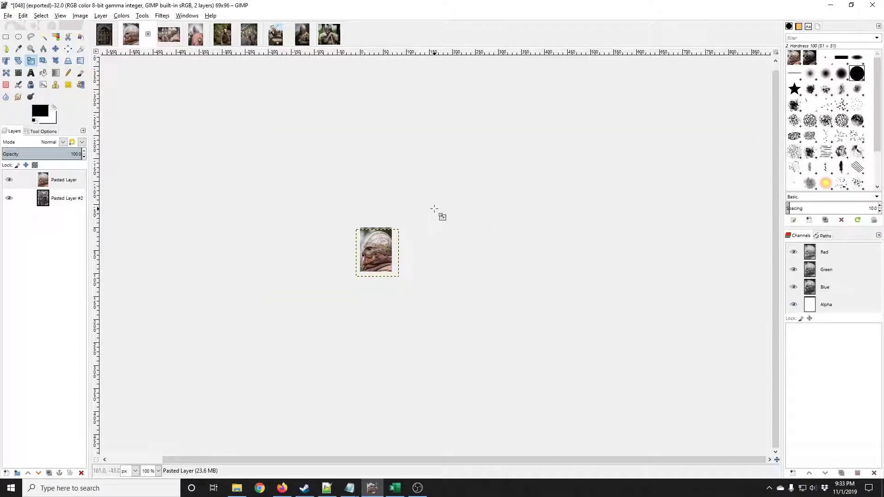
{"action": "key", "text": "ctrl+z"}
Scale the pasted head layer to 82 × 91 px and position it over the portrait canvas.
{"action": "left_click", "coordinate": [394, 239]}
{"action": "left_click_drag", "start_coordinate": [276, 360], "coordinate": [333, 300]}
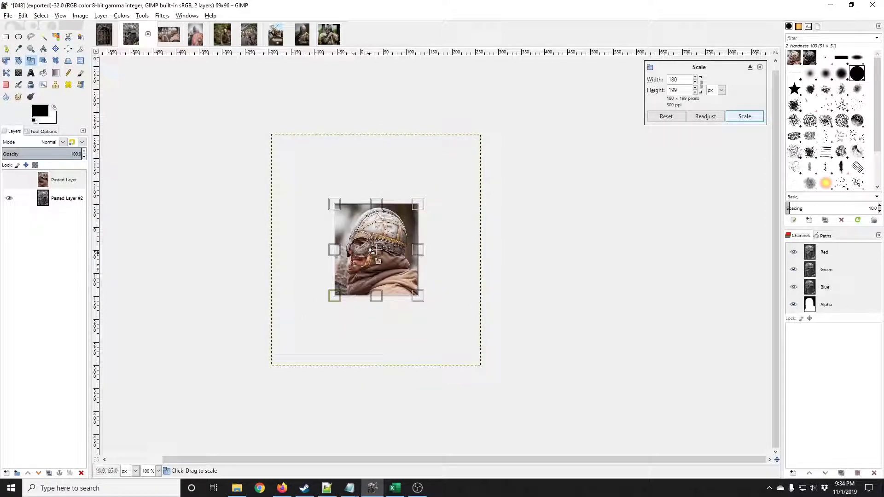
{"action": "left_click_drag", "start_coordinate": [377, 250], "coordinate": [429, 251]}
{"action": "left_click_drag", "start_coordinate": [387, 298], "coordinate": [410, 283]}
{"action": "left_click_drag", "start_coordinate": [428, 251], "coordinate": [390, 259]}
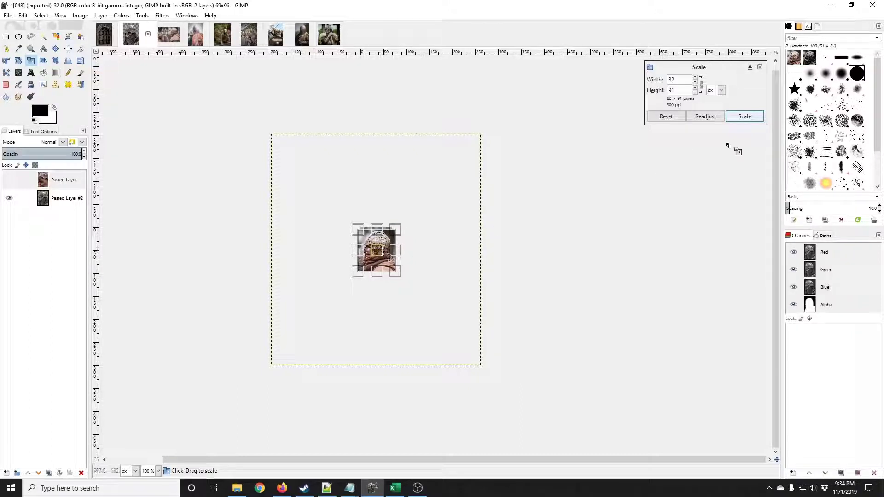
{"action": "left_click", "coordinate": [745, 116]}
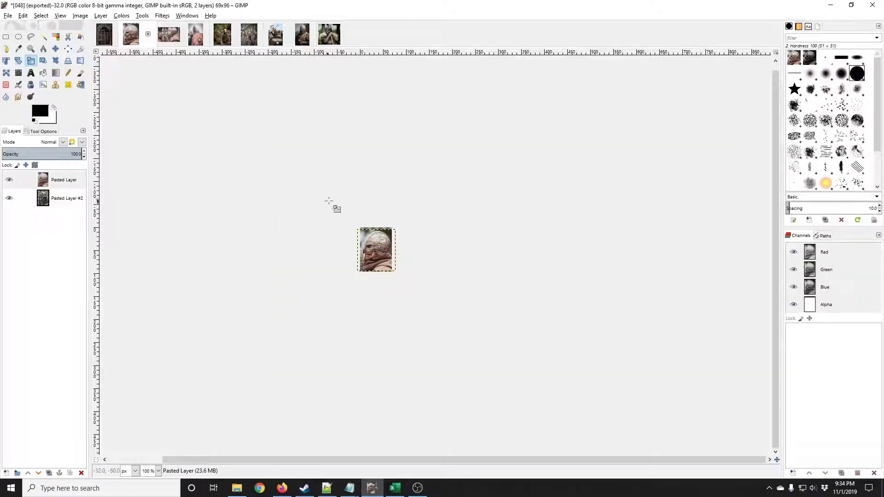
Move the head layer down to the canvas's lower edge and fit the layer to the image size.
{"action": "scroll", "coordinate": [328, 203], "scroll_direction": "up", "scroll_amount": 3}
{"action": "left_click", "coordinate": [55, 48]}
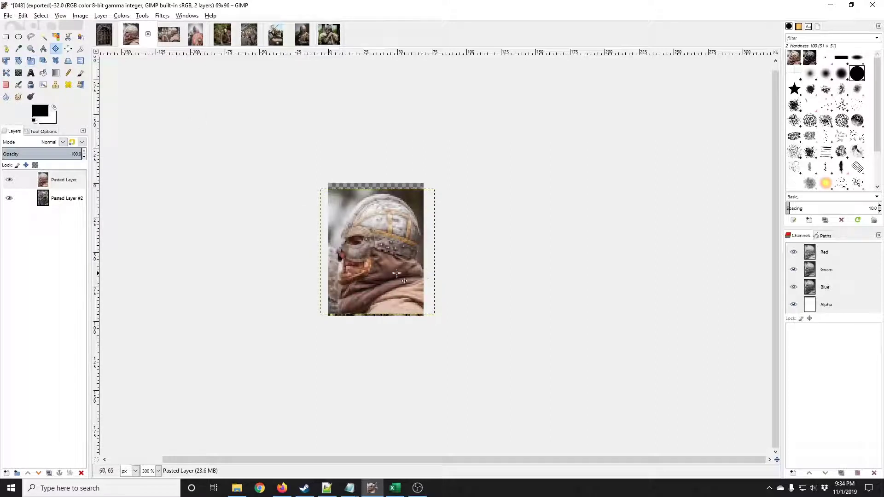
{"action": "left_click_drag", "start_coordinate": [387, 281], "coordinate": [387, 282]}
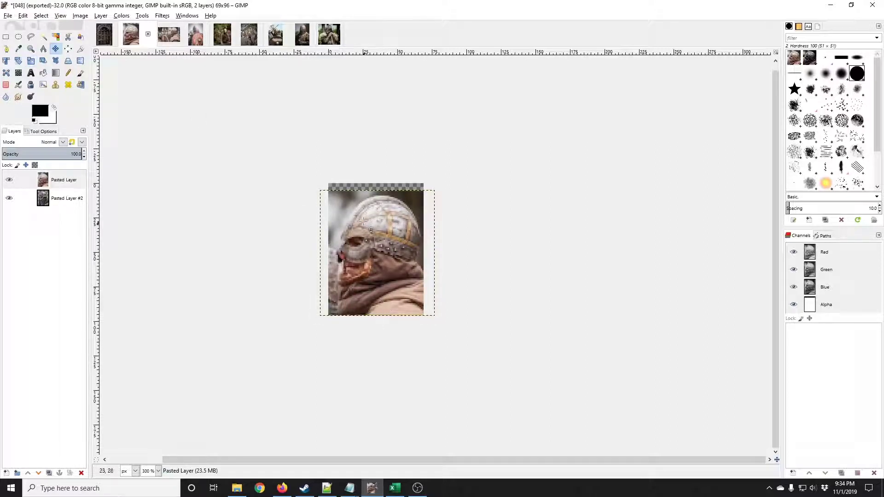
{"action": "scroll", "coordinate": [306, 227], "scroll_direction": "up", "scroll_amount": 1}
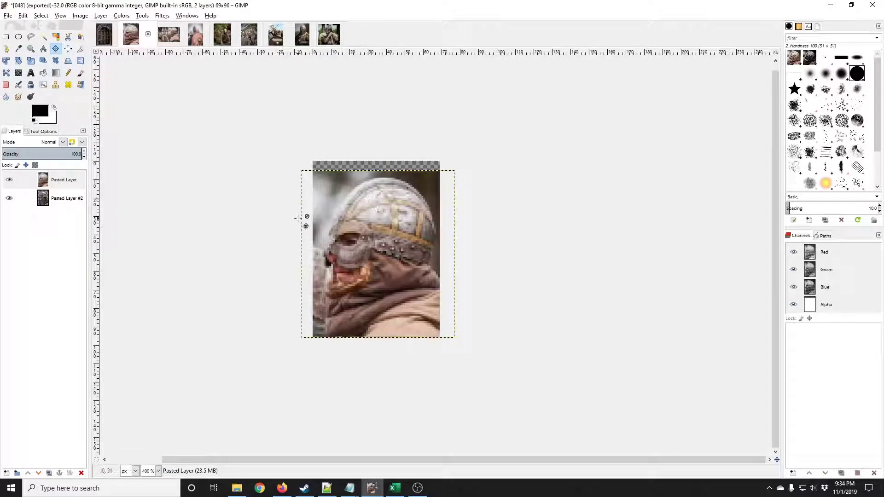
{"action": "right_click", "coordinate": [68, 178]}
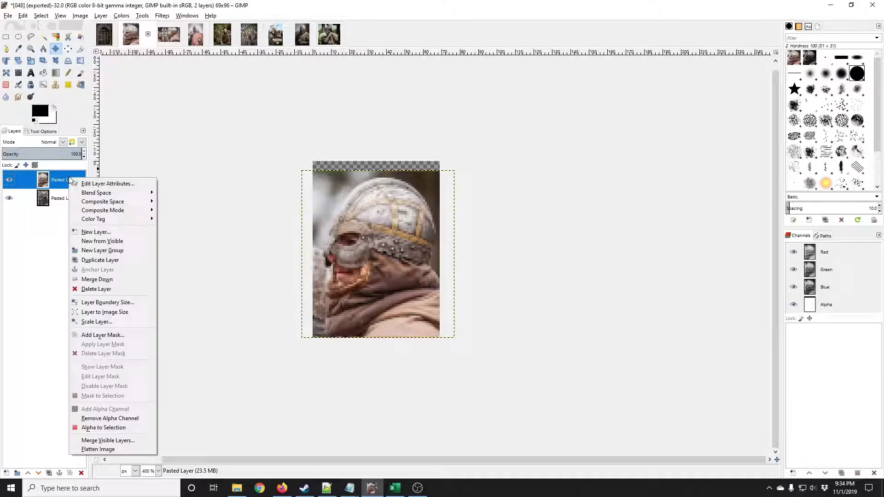
{"action": "left_click", "coordinate": [112, 311]}
Copy the Dunland Enedwaith Rhudaur door background and paste it into the portrait image as a new layer.
{"action": "left_click", "coordinate": [104, 34]}
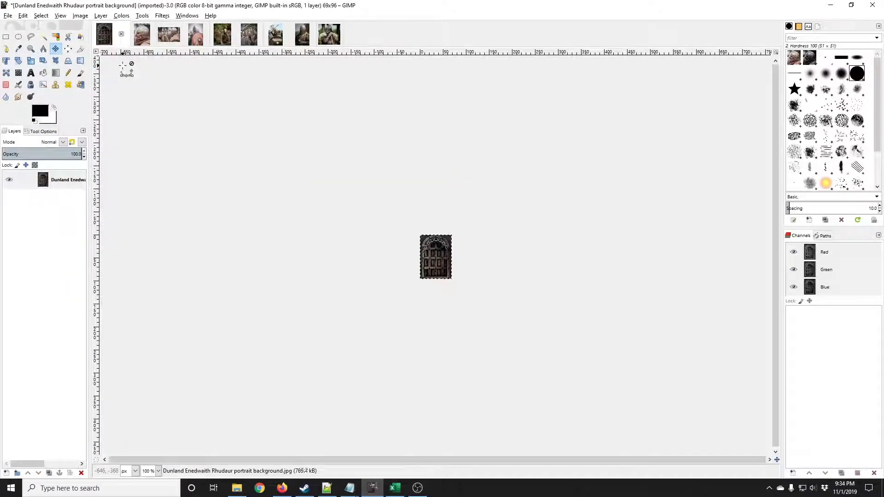
{"action": "key", "text": "ctrl+c"}
{"action": "left_click", "coordinate": [141, 35]}
{"action": "key", "text": "ctrl+v"}
{"action": "key", "text": "shift+ctrl+n"}
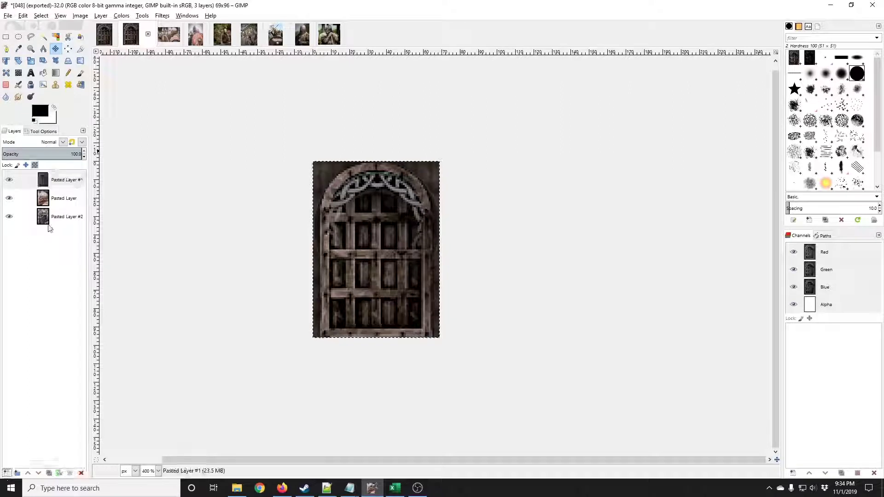
Place the door layer beneath the head layer and delete the old portrait layer under them.
{"action": "left_click_drag", "start_coordinate": [55, 180], "coordinate": [66, 200]}
{"action": "left_click", "coordinate": [65, 216]}
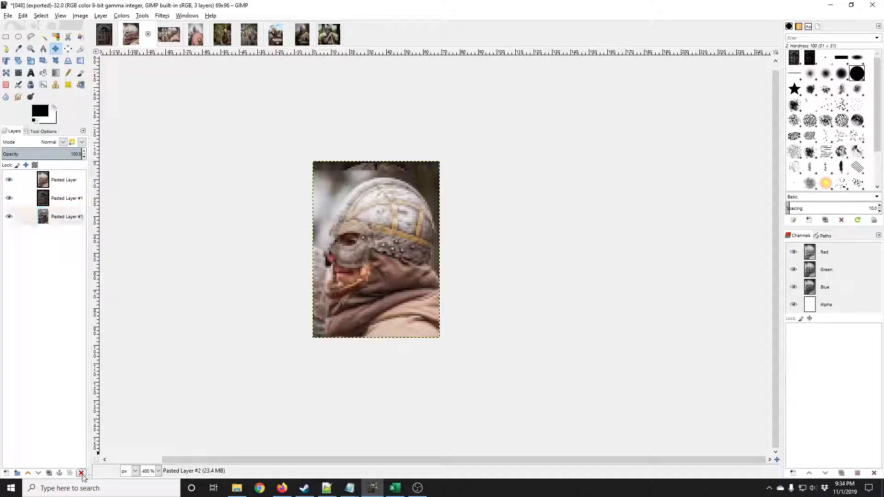
{"action": "left_click", "coordinate": [81, 473]}
Add a layer mask to the head layer, initialized by transferring the layer's alpha channel.
{"action": "right_click", "coordinate": [58, 181]}
{"action": "left_click", "coordinate": [111, 338]}
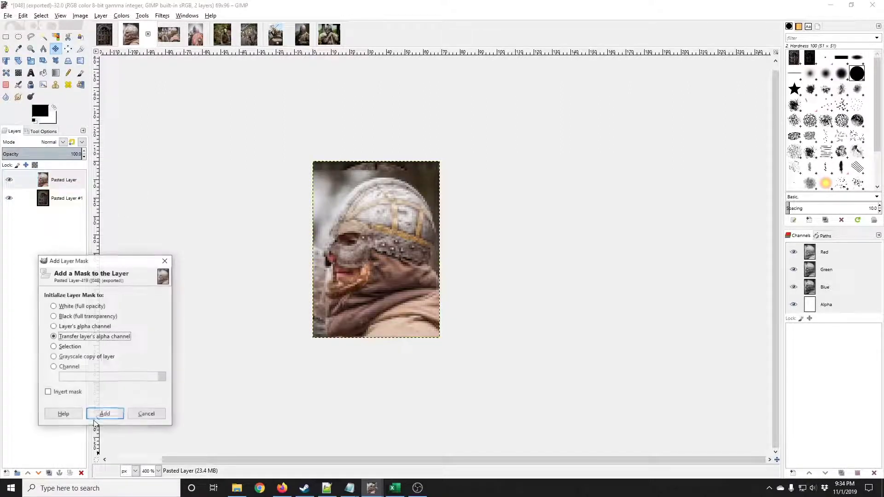
{"action": "left_click", "coordinate": [95, 419]}
Hide the door layer and paint black on the head's layer mask with the Pencil to remove the background around the head.
{"action": "left_click", "coordinate": [68, 73]}
{"action": "left_click", "coordinate": [44, 131]}
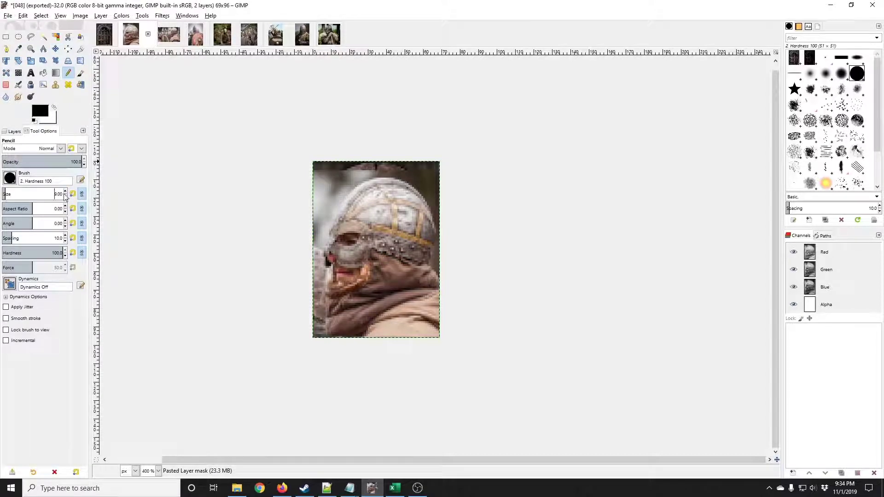
{"action": "left_click", "coordinate": [14, 132]}
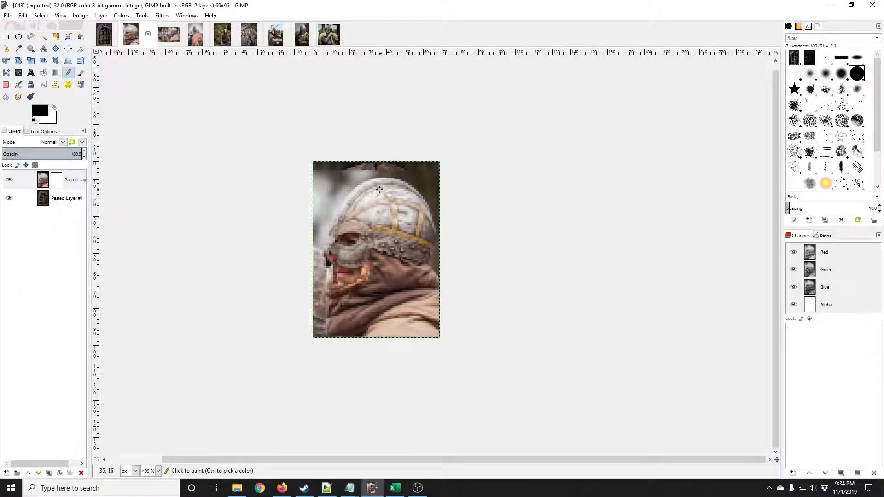
{"action": "left_click_drag", "start_coordinate": [365, 175], "coordinate": [343, 199]}
{"action": "left_click", "coordinate": [9, 199]}
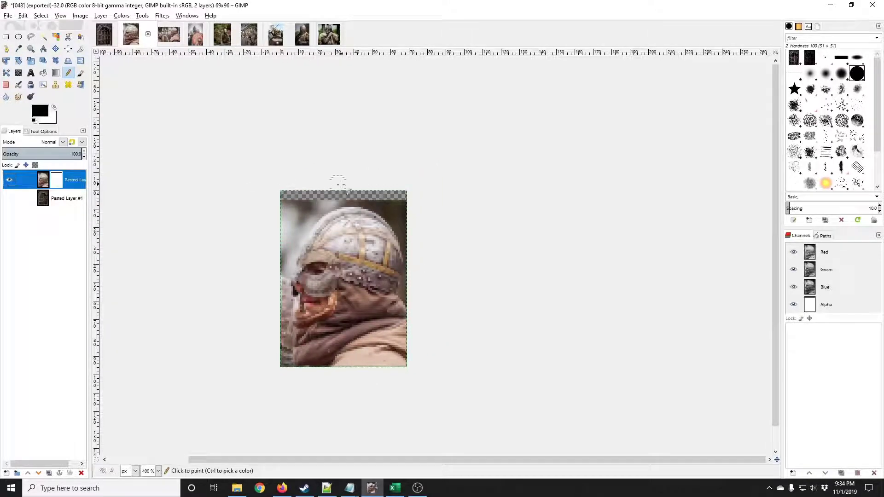
{"action": "scroll", "coordinate": [258, 208], "scroll_direction": "up", "scroll_amount": 1, "text": "ctrl"}
{"action": "mouse_move", "coordinate": [273, 197]}
{"action": "left_mouse_down"}
{"action": "mouse_move", "coordinate": [295, 194]}
{"action": "mouse_move", "coordinate": [203, 219]}
{"action": "mouse_move", "coordinate": [356, 184]}
{"action": "mouse_move", "coordinate": [310, 194]}
{"action": "mouse_move", "coordinate": [359, 193]}
{"action": "mouse_move", "coordinate": [392, 211]}
{"action": "mouse_move", "coordinate": [377, 194]}
{"action": "mouse_move", "coordinate": [415, 217]}
{"action": "left_mouse_up"}
{"action": "scroll", "coordinate": [415, 217], "scroll_direction": "down", "scroll_amount": 2}
{"action": "key", "text": "minus"}
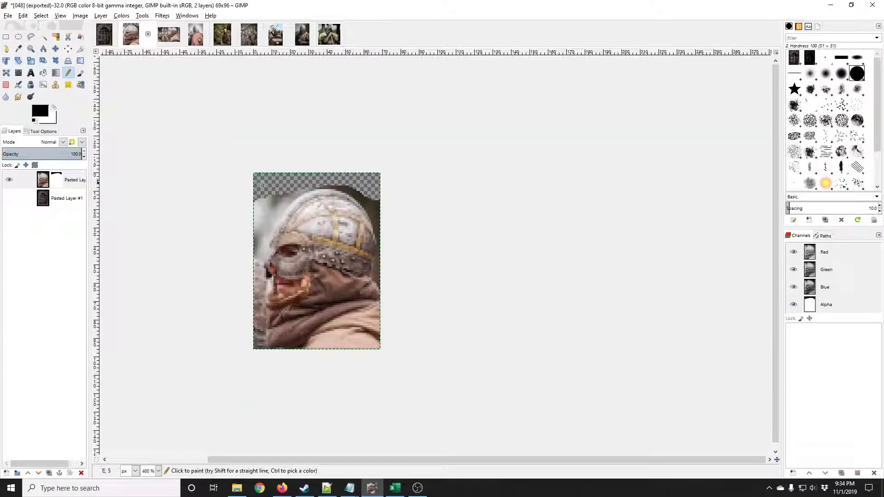
{"action": "mouse_move", "coordinate": [263, 184]}
{"action": "left_mouse_down"}
{"action": "mouse_move", "coordinate": [285, 187]}
{"action": "mouse_move", "coordinate": [249, 219]}
{"action": "mouse_move", "coordinate": [268, 194]}
{"action": "mouse_move", "coordinate": [273, 206]}
{"action": "mouse_move", "coordinate": [286, 194]}
{"action": "mouse_move", "coordinate": [251, 256]}
{"action": "mouse_move", "coordinate": [255, 247]}
{"action": "mouse_move", "coordinate": [255, 353]}
{"action": "mouse_move", "coordinate": [255, 296]}
{"action": "left_mouse_up"}
{"action": "mouse_move", "coordinate": [337, 167]}
{"action": "left_mouse_down"}
{"action": "mouse_move", "coordinate": [383, 213]}
{"action": "mouse_move", "coordinate": [392, 261]}
{"action": "left_mouse_up"}
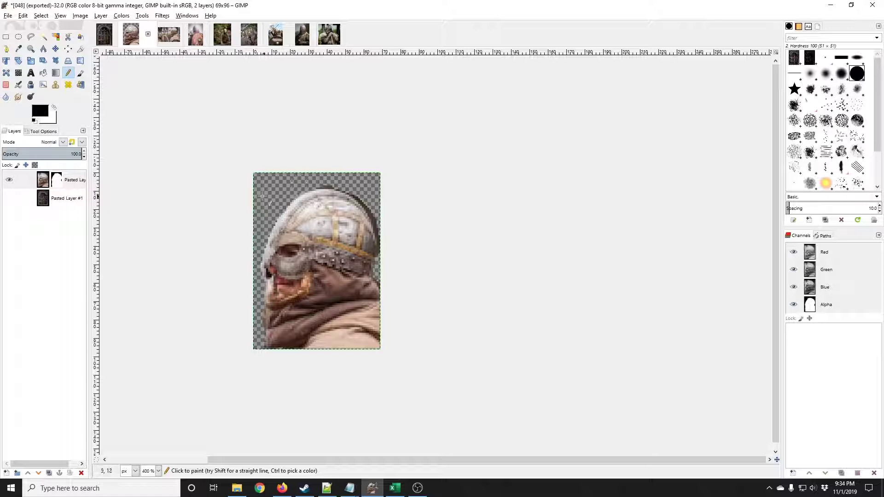
With a size 2 Paintbrush, mask out the leftover background along the helmet's crown and front edge.
{"action": "left_click", "coordinate": [80, 73]}
{"action": "left_click", "coordinate": [40, 132]}
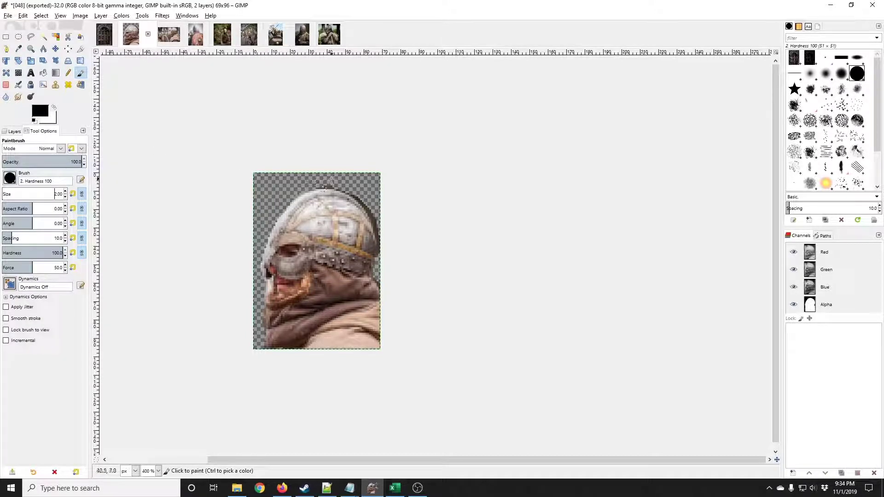
{"action": "scroll", "coordinate": [291, 255], "scroll_direction": "up", "scroll_amount": 1}
{"action": "scroll", "coordinate": [291, 256], "scroll_direction": "right", "scroll_amount": 2}
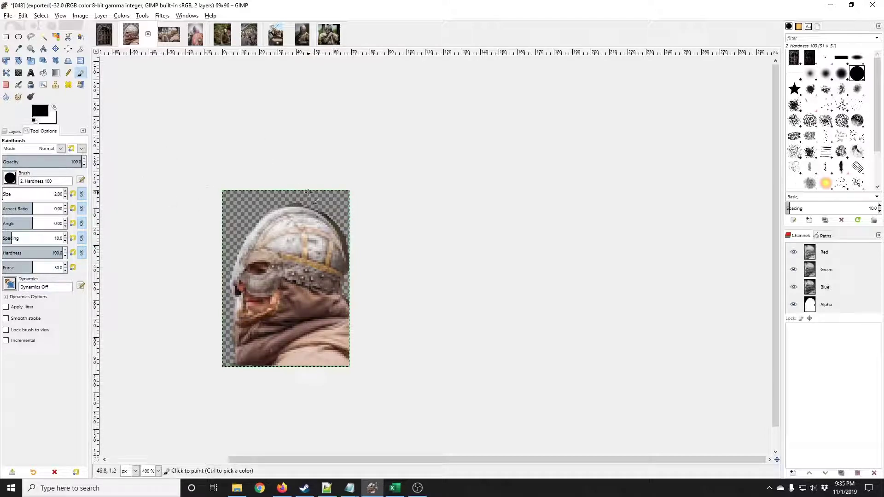
{"action": "scroll", "coordinate": [296, 271], "scroll_direction": "up", "scroll_amount": 2}
{"action": "mouse_move", "coordinate": [299, 138]}
{"action": "left_mouse_down"}
{"action": "mouse_move", "coordinate": [318, 140]}
{"action": "mouse_move", "coordinate": [275, 138]}
{"action": "mouse_move", "coordinate": [228, 155]}
{"action": "mouse_move", "coordinate": [251, 146]}
{"action": "mouse_move", "coordinate": [207, 175]}
{"action": "mouse_move", "coordinate": [228, 161]}
{"action": "mouse_move", "coordinate": [201, 187]}
{"action": "mouse_move", "coordinate": [179, 230]}
{"action": "left_mouse_up"}
{"action": "mouse_move", "coordinate": [276, 134]}
{"action": "left_mouse_down"}
{"action": "mouse_move", "coordinate": [210, 181]}
{"action": "mouse_move", "coordinate": [254, 158]}
{"action": "mouse_move", "coordinate": [207, 186]}
{"action": "mouse_move", "coordinate": [239, 163]}
{"action": "mouse_move", "coordinate": [184, 226]}
{"action": "mouse_move", "coordinate": [234, 169]}
{"action": "mouse_move", "coordinate": [201, 202]}
{"action": "mouse_move", "coordinate": [219, 183]}
{"action": "mouse_move", "coordinate": [178, 237]}
{"action": "mouse_move", "coordinate": [184, 229]}
{"action": "mouse_move", "coordinate": [178, 274]}
{"action": "left_mouse_up"}
Mask out the dark background fringe along the back of the helmet down to the hood.
{"action": "scroll", "coordinate": [341, 137], "scroll_direction": "up", "scroll_amount": 1}
{"action": "scroll", "coordinate": [341, 137], "scroll_direction": "right", "scroll_amount": 2}
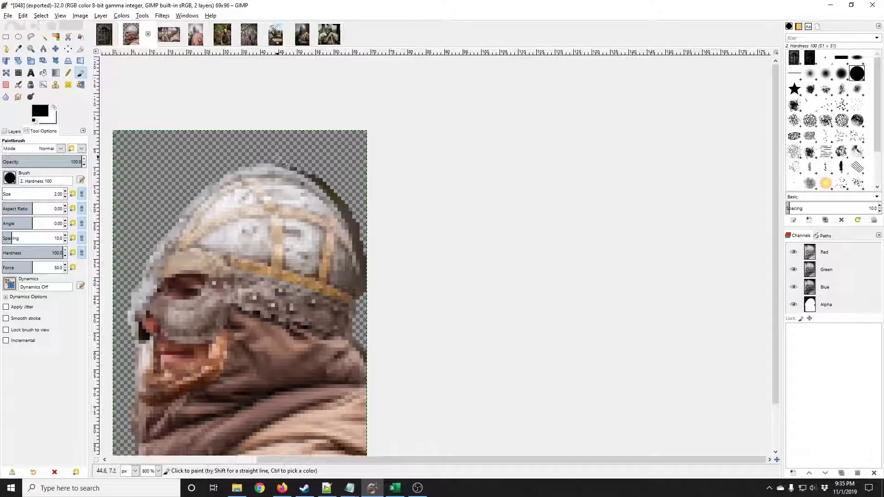
{"action": "mouse_move", "coordinate": [294, 165]}
{"action": "left_mouse_down"}
{"action": "mouse_move", "coordinate": [347, 206]}
{"action": "mouse_move", "coordinate": [364, 247]}
{"action": "mouse_move", "coordinate": [359, 229]}
{"action": "mouse_move", "coordinate": [362, 329]}
{"action": "mouse_move", "coordinate": [356, 319]}
{"action": "mouse_move", "coordinate": [365, 355]}
{"action": "left_mouse_up"}
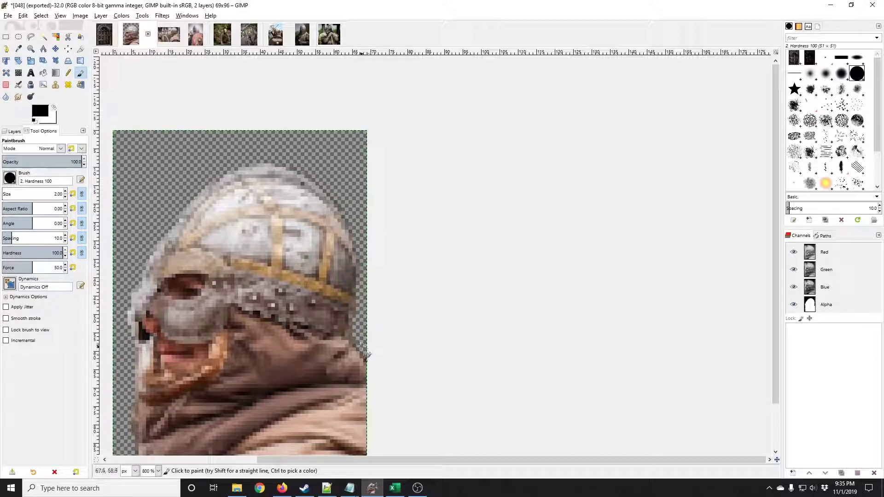
Mask out the remaining background along the face guard, nose, beard and front of the hood.
{"action": "left_click_drag", "start_coordinate": [259, 276], "coordinate": [356, 254]}
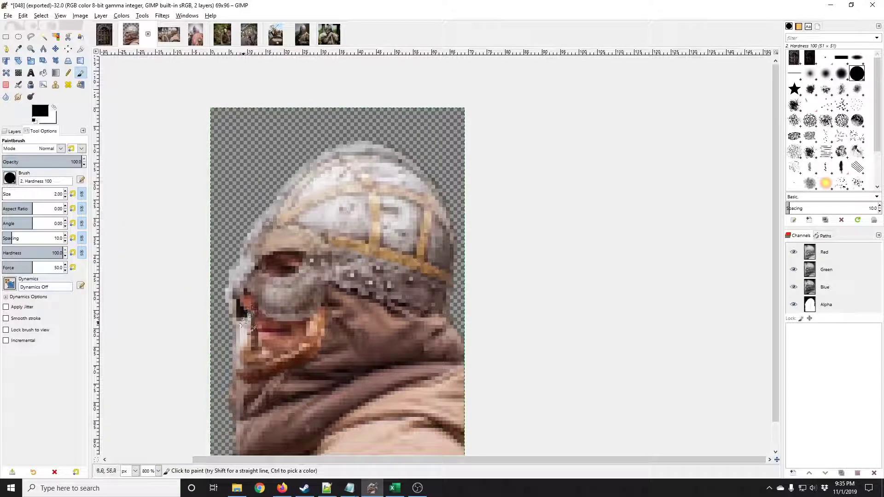
{"action": "mouse_move", "coordinate": [238, 330]}
{"action": "left_mouse_down"}
{"action": "mouse_move", "coordinate": [234, 382]}
{"action": "mouse_move", "coordinate": [268, 329]}
{"action": "mouse_move", "coordinate": [288, 324]}
{"action": "mouse_move", "coordinate": [272, 329]}
{"action": "mouse_move", "coordinate": [270, 349]}
{"action": "mouse_move", "coordinate": [281, 331]}
{"action": "mouse_move", "coordinate": [272, 364]}
{"action": "left_mouse_up"}
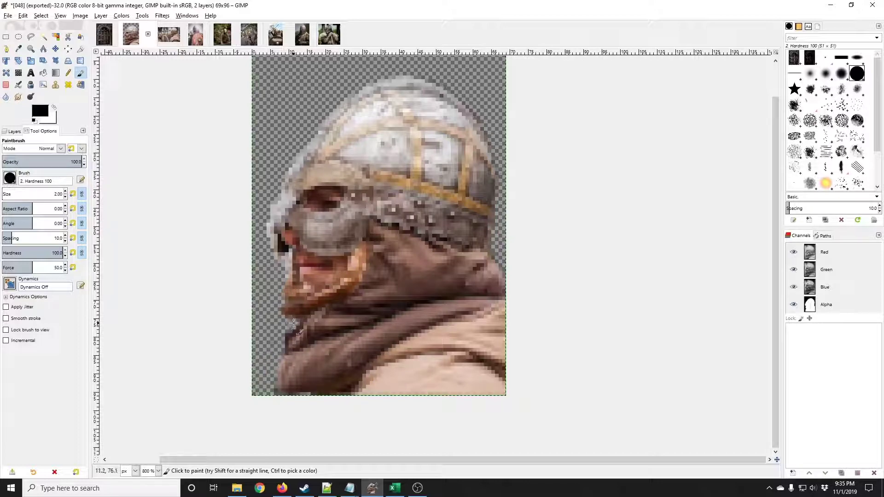
{"action": "left_click_drag", "start_coordinate": [294, 323], "coordinate": [282, 335]}
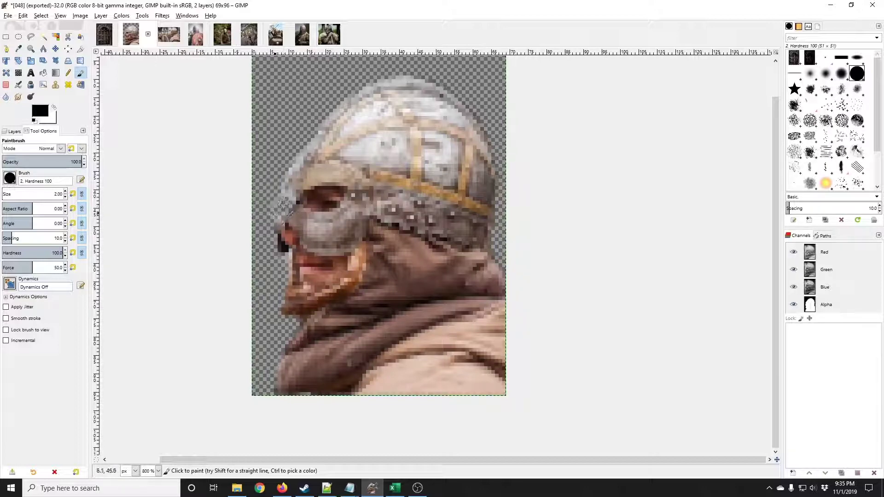
{"action": "key", "text": "space"}
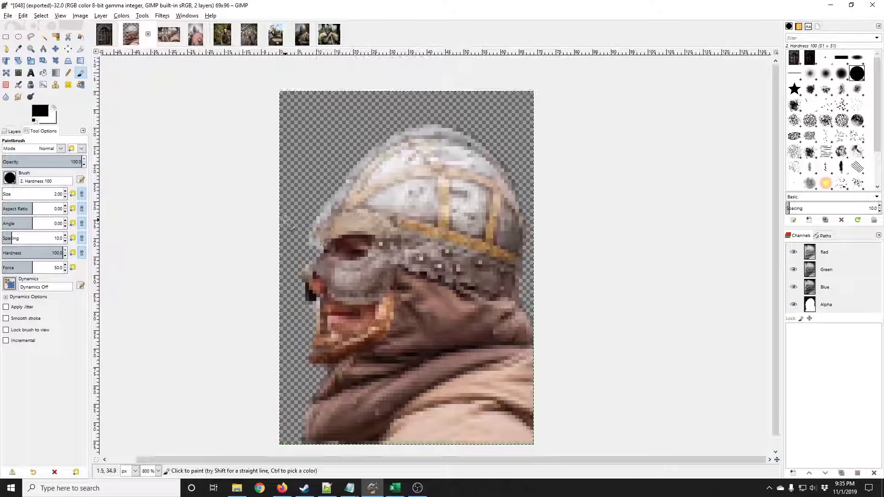
Examine the edges of the head cutout at reduced and enlarged zoom for leftover background.
{"action": "key", "text": "minus"}
{"action": "key", "text": "minus"}
{"action": "key", "text": "minus"}
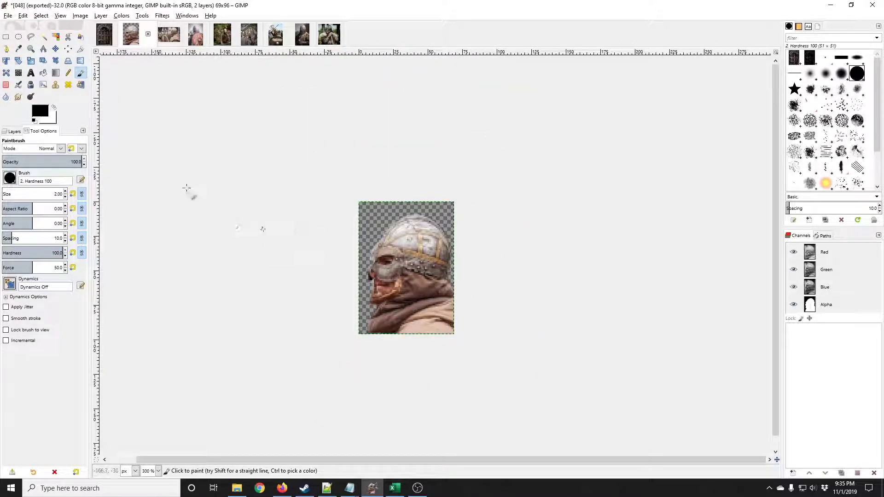
{"action": "left_click", "coordinate": [54, 107]}
{"action": "key", "text": "space"}
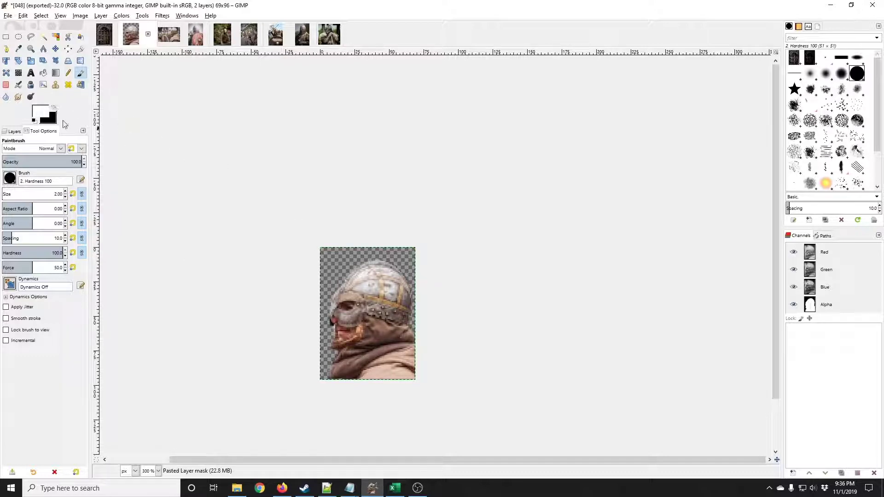
{"action": "left_click", "coordinate": [54, 109]}
{"action": "scroll", "coordinate": [351, 292], "scroll_direction": "up", "scroll_amount": 2}
{"action": "scroll", "coordinate": [350, 292], "scroll_direction": "up", "scroll_amount": 1}
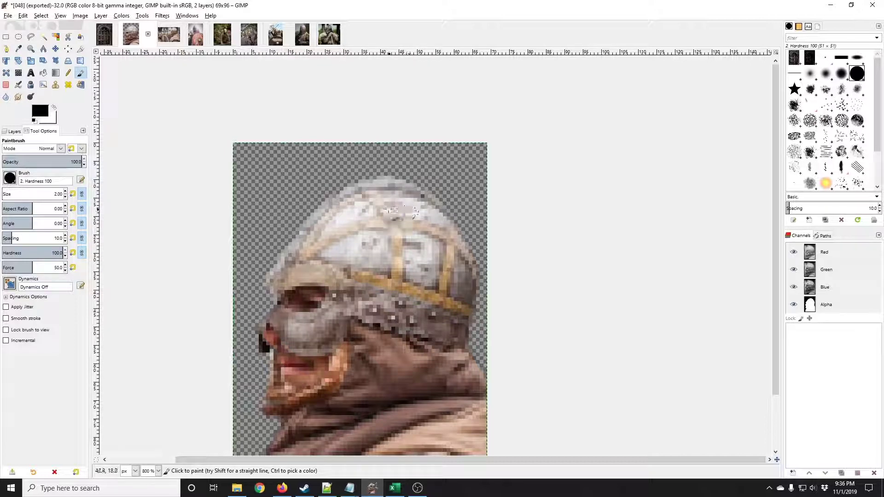
{"action": "scroll", "coordinate": [353, 256], "scroll_direction": "left", "scroll_amount": 2}
{"action": "scroll", "coordinate": [352, 256], "scroll_direction": "down", "scroll_amount": 1}
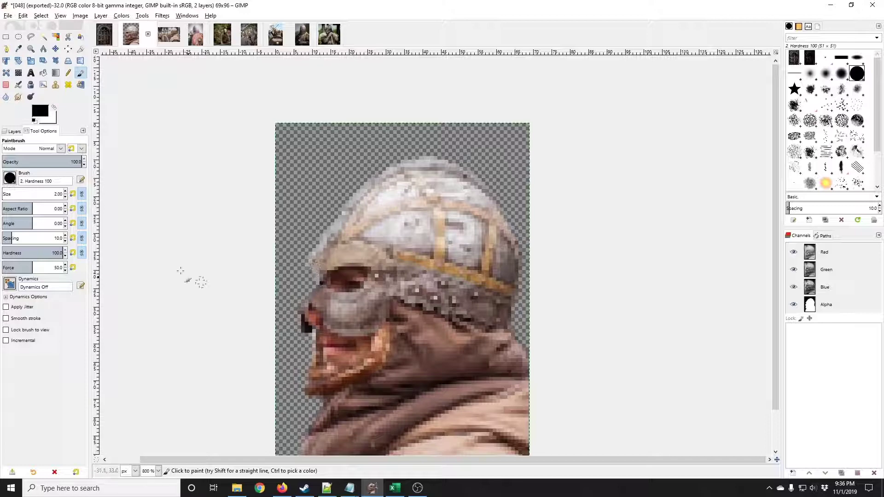
Set the Paintbrush size to 1 and review the whole head cutout.
{"action": "left_click", "coordinate": [65, 196]}
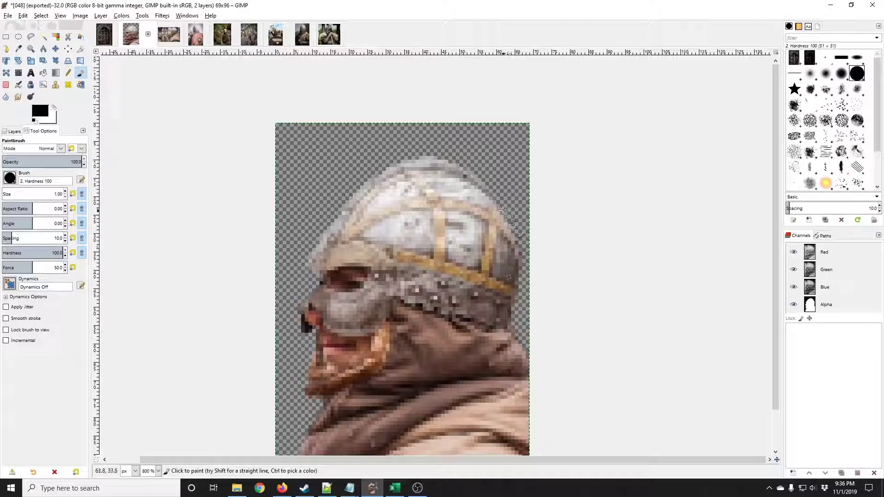
{"action": "scroll", "coordinate": [343, 198], "scroll_direction": "down", "scroll_amount": 3}
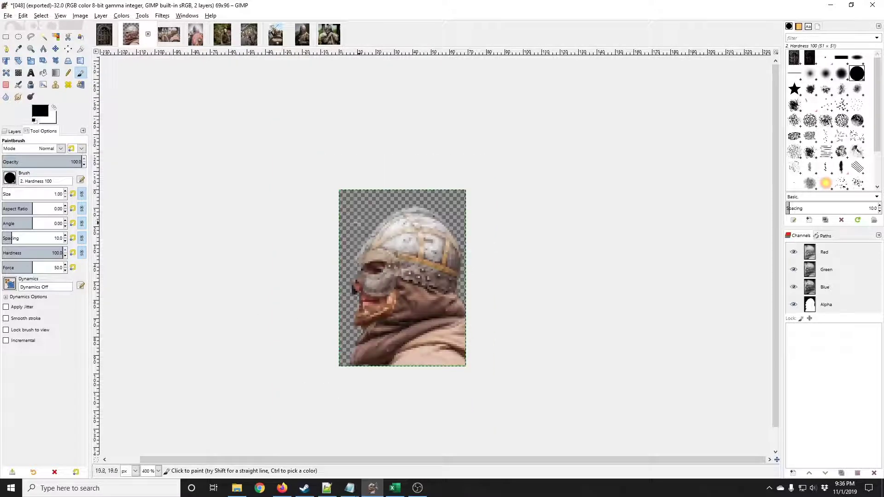
{"action": "scroll", "coordinate": [385, 249], "scroll_direction": "down", "scroll_amount": 2}
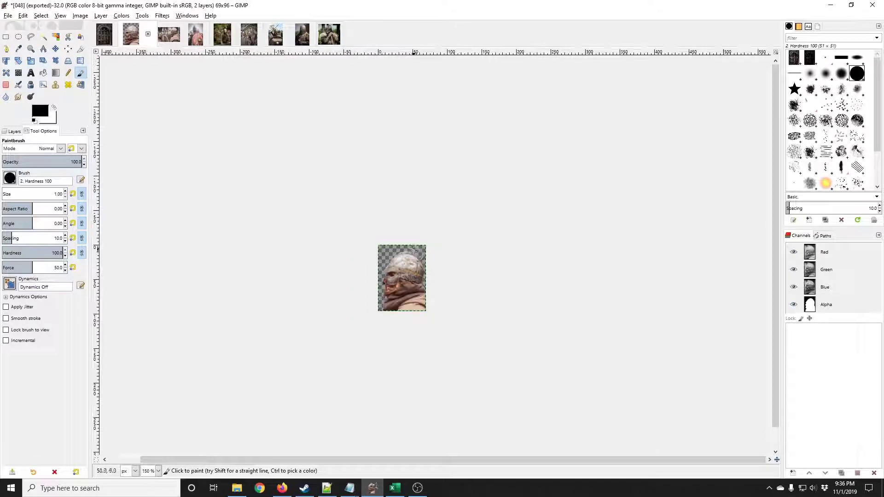
{"action": "scroll", "coordinate": [408, 326], "scroll_direction": "up", "scroll_amount": 2}
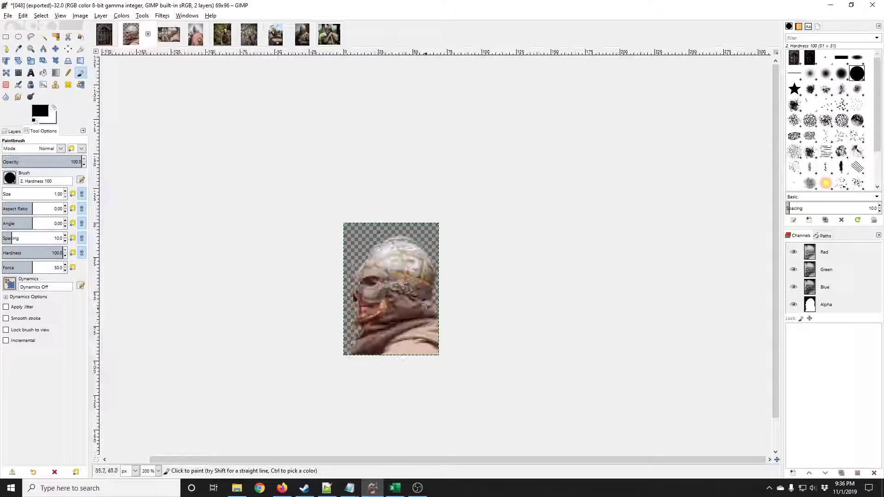
Show the head layer's mask on the canvas.
{"action": "left_click", "coordinate": [14, 132]}
{"action": "right_click", "coordinate": [74, 181]}
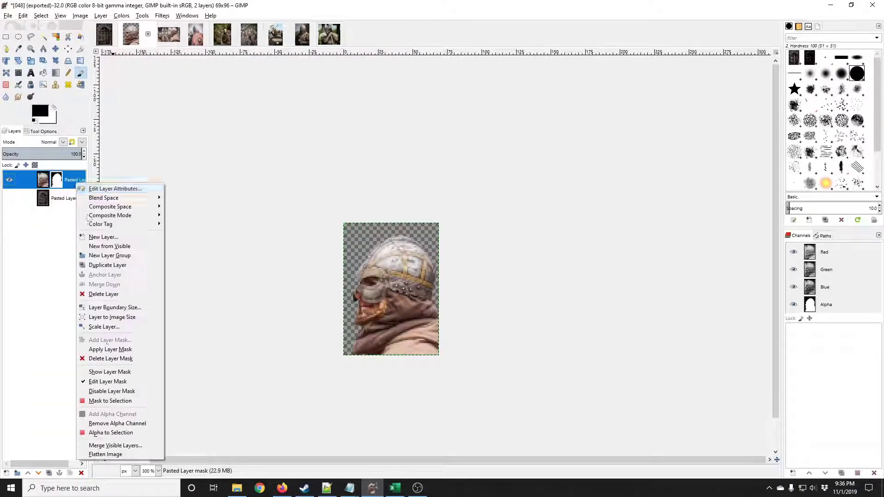
{"action": "left_click", "coordinate": [110, 371]}
With the size 2 Pencil, paint black over the stray grey specks in the mask in front of the face and behind the helmet.
{"action": "left_click", "coordinate": [68, 73]}
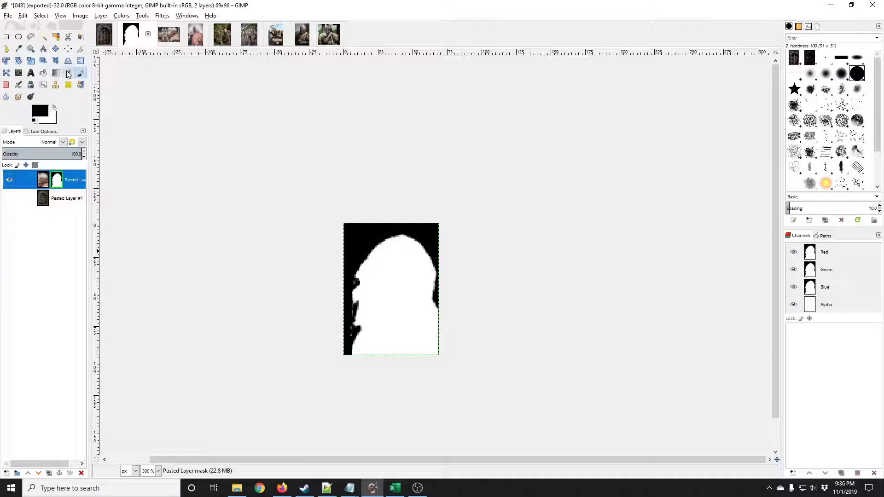
{"action": "left_click", "coordinate": [51, 131]}
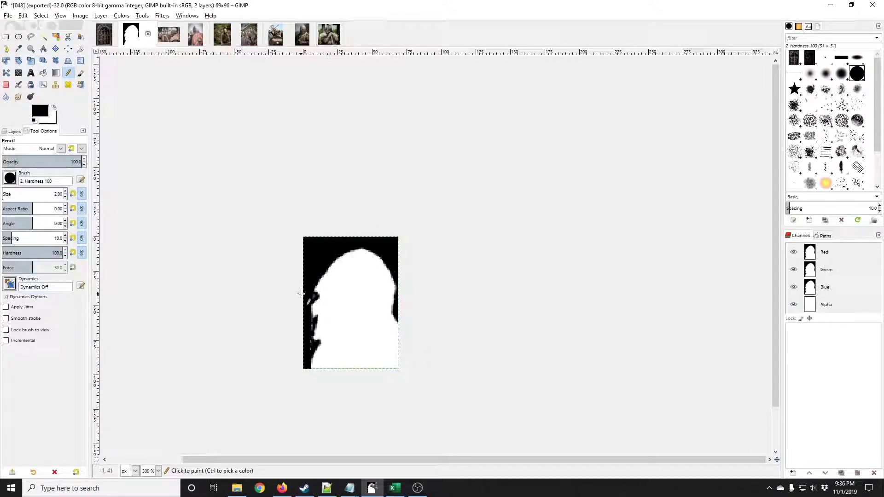
{"action": "scroll", "coordinate": [306, 292], "scroll_direction": "up", "scroll_amount": 3}
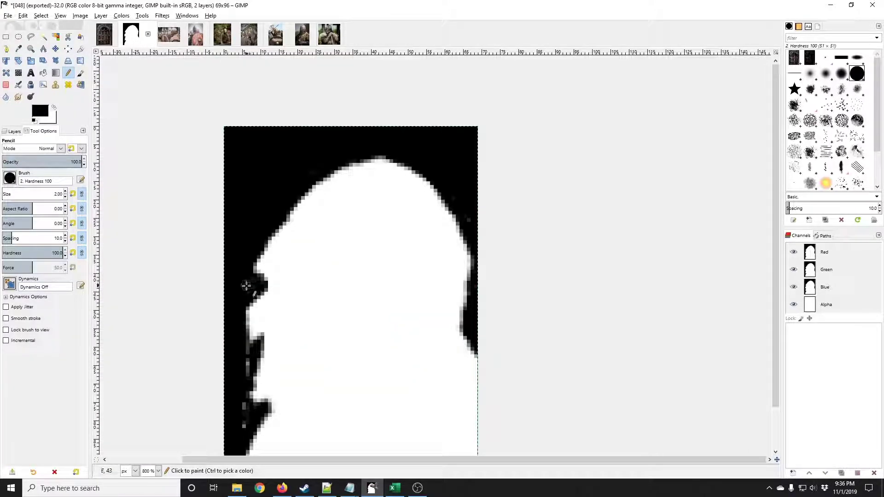
{"action": "left_click", "coordinate": [247, 286]}
{"action": "scroll", "coordinate": [247, 286], "scroll_direction": "down", "scroll_amount": 2}
{"action": "left_click_drag", "start_coordinate": [259, 308], "coordinate": [256, 387]}
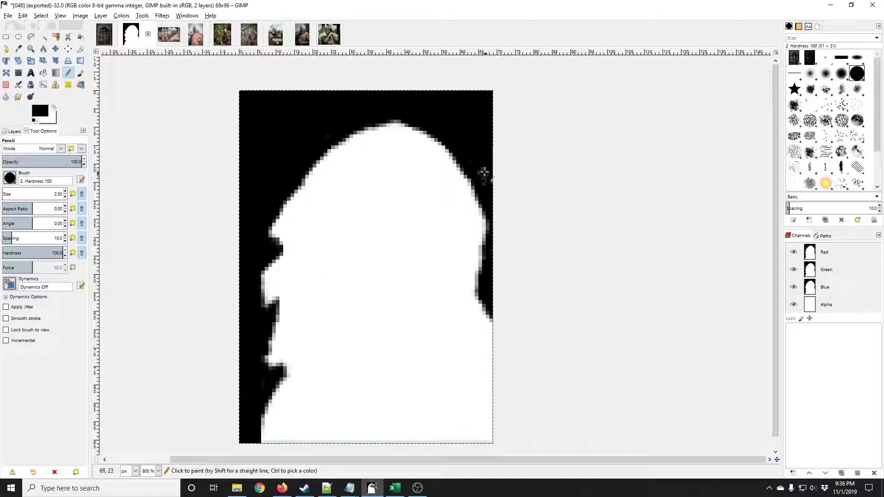
{"action": "left_click_drag", "start_coordinate": [483, 174], "coordinate": [484, 198]}
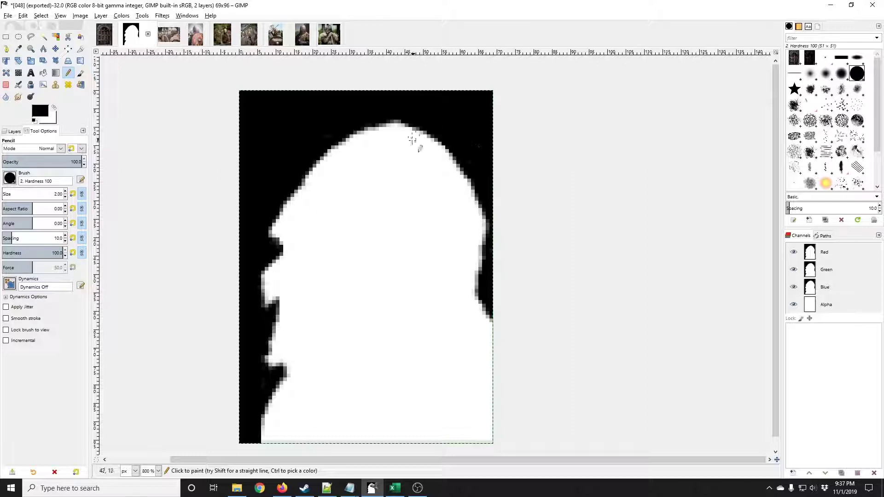
Copy the cleaned-up layer mask to the clipboard.
{"action": "key", "text": "3"}
{"action": "left_click", "coordinate": [11, 132]}
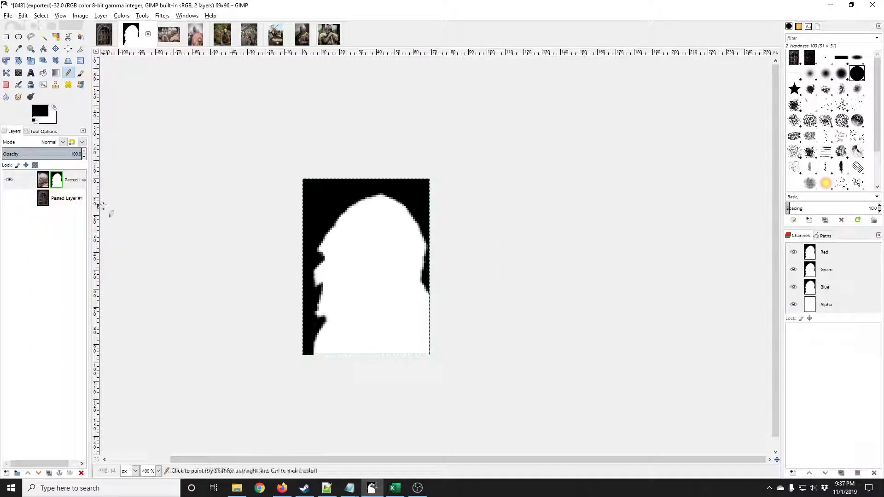
{"action": "key", "text": "ctrl+c"}
Apply the layer mask to the head layer and make the door layer visible.
{"action": "right_click", "coordinate": [69, 180]}
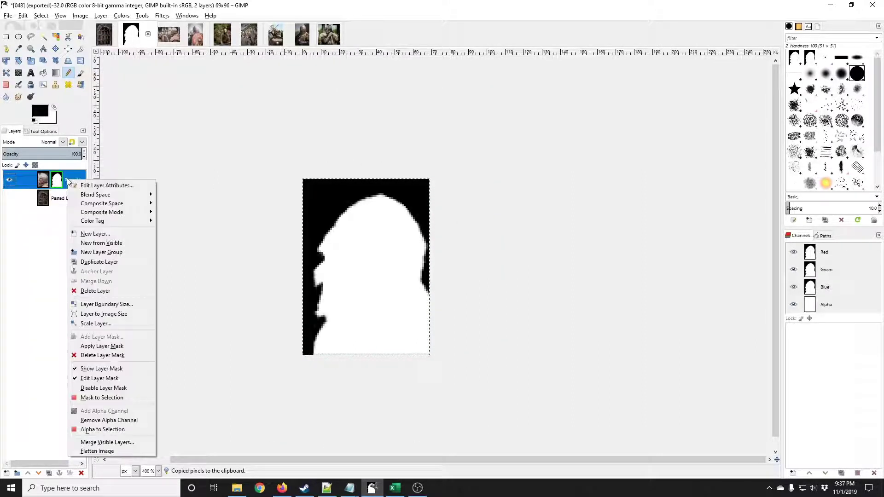
{"action": "left_click", "coordinate": [107, 346]}
{"action": "left_click", "coordinate": [9, 198]}
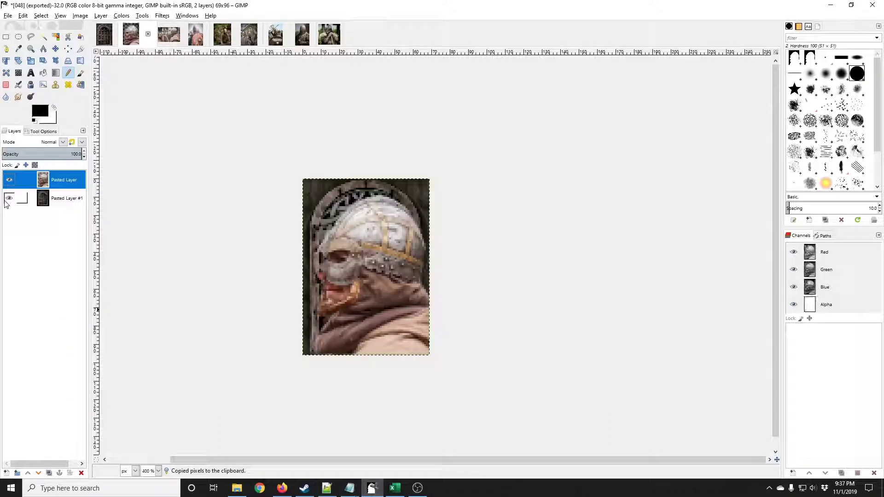
{"action": "key", "text": "1"}
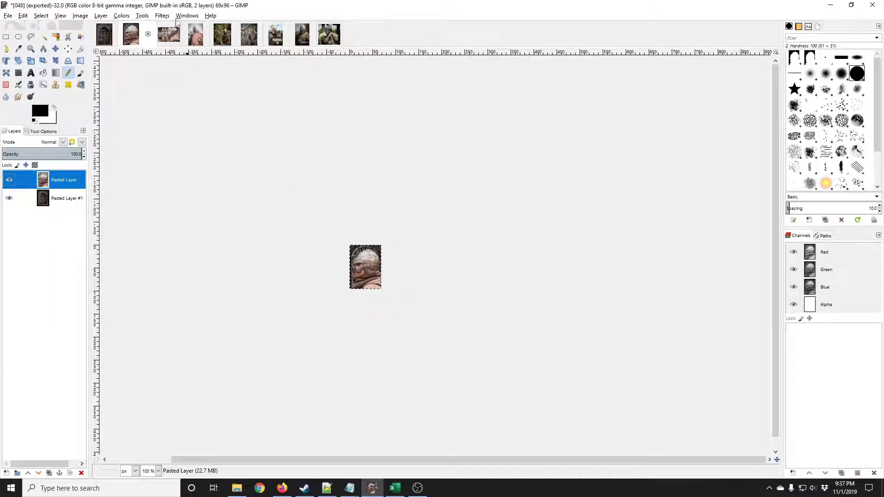
Sharpen the head layer with Unsharp Mask at radius 3, amount 0.5 and threshold 0.
{"action": "left_click", "coordinate": [162, 15]}
{"action": "mouse_move", "coordinate": [168, 75]}
{"action": "left_click", "coordinate": [350, 134]}
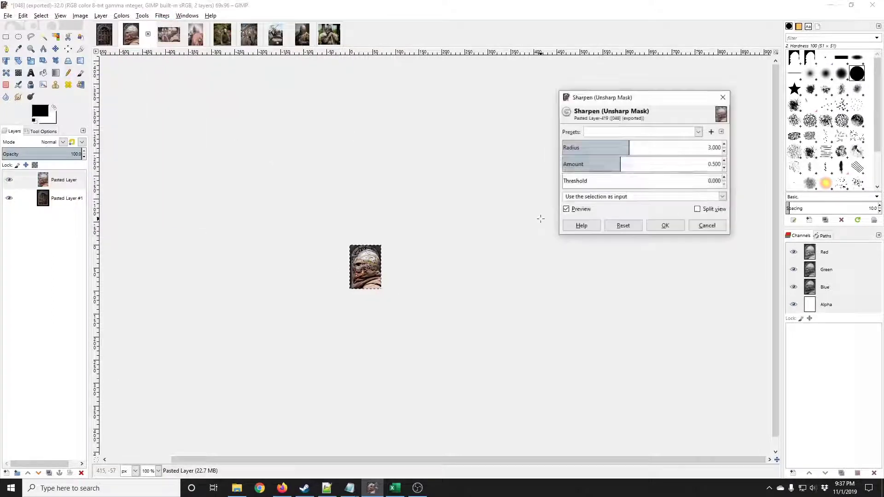
{"action": "left_click", "coordinate": [660, 229]}
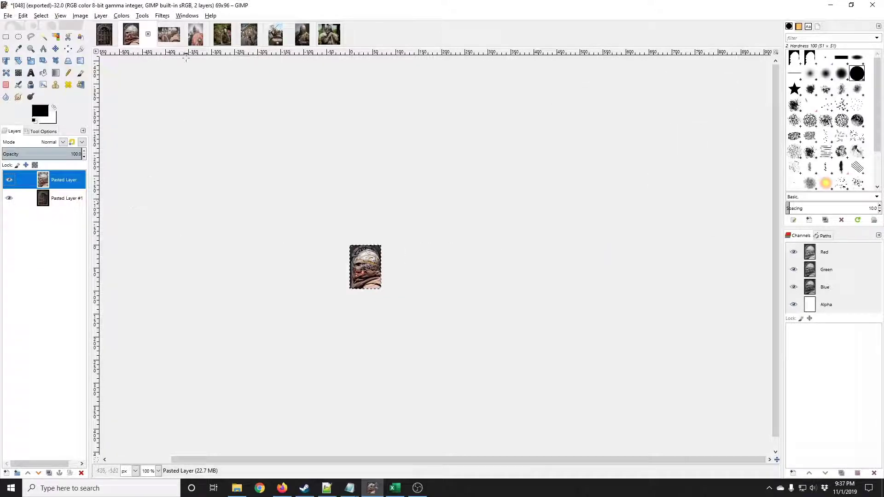
{"action": "left_click", "coordinate": [168, 17]}
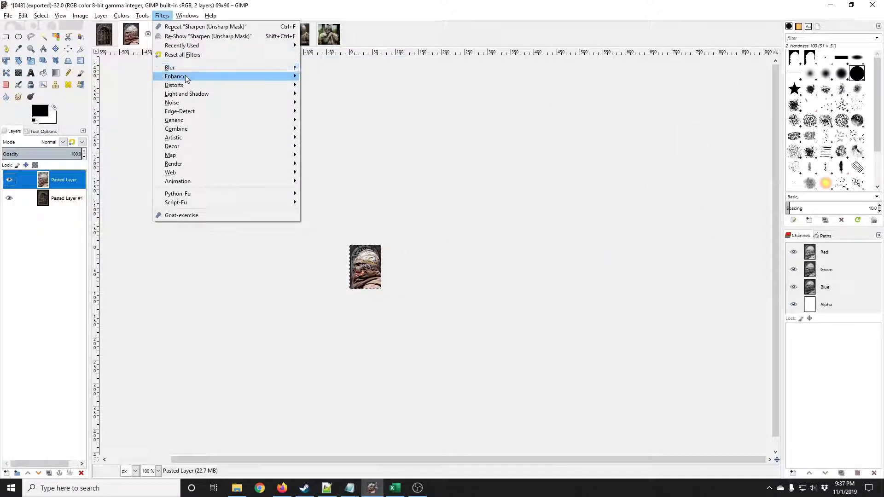
{"action": "mouse_move", "coordinate": [199, 76]}
{"action": "left_click", "coordinate": [321, 134]}
{"action": "left_click_drag", "start_coordinate": [635, 146], "coordinate": [602, 162]}
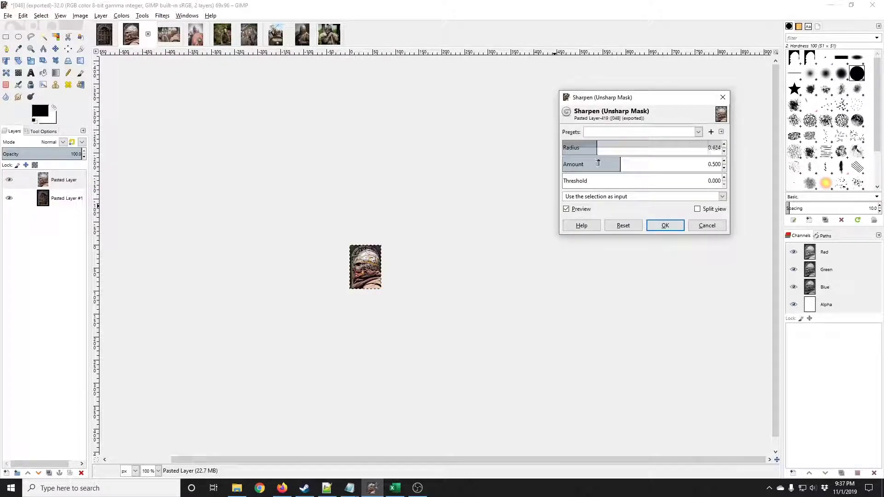
{"action": "left_click", "coordinate": [708, 227]}
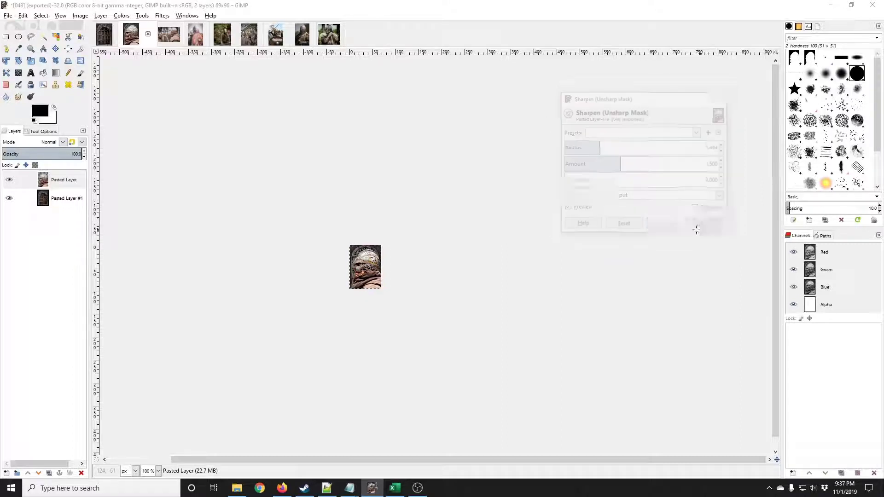
Merge the head layer down onto the door layer and add a white layer mask to the merged layer.
{"action": "right_click", "coordinate": [68, 183]}
{"action": "left_click", "coordinate": [106, 282]}
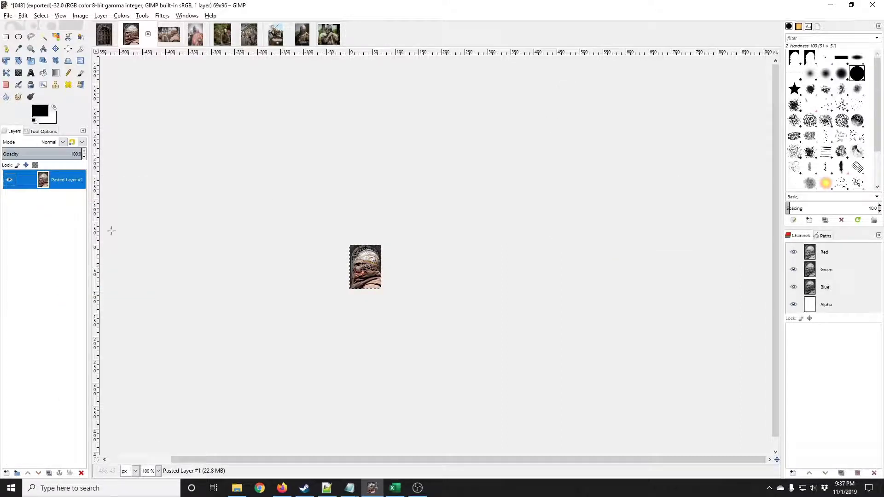
{"action": "right_click", "coordinate": [61, 180]}
{"action": "left_click", "coordinate": [99, 337]}
{"action": "left_click", "coordinate": [87, 412]}
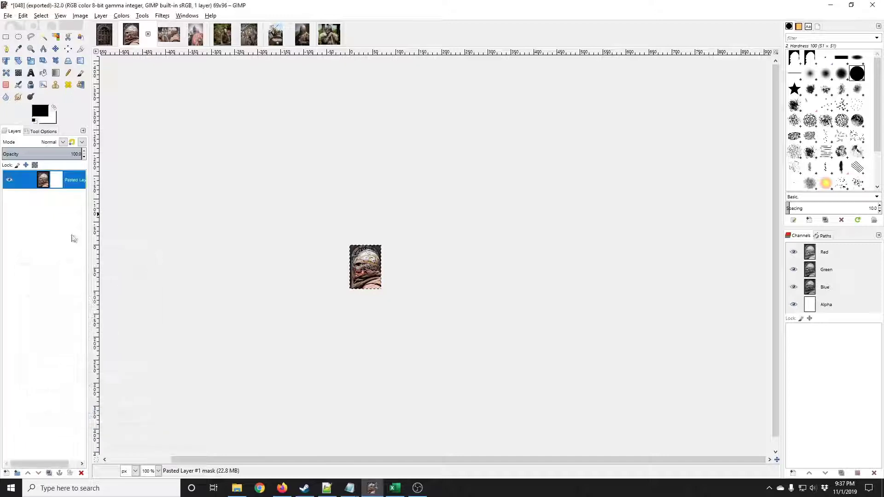
Paste the copied silhouette into the merged layer's mask, anchor it and apply the mask.
{"action": "key", "text": "ctrl+v"}
{"action": "key", "text": "ctrl+h"}
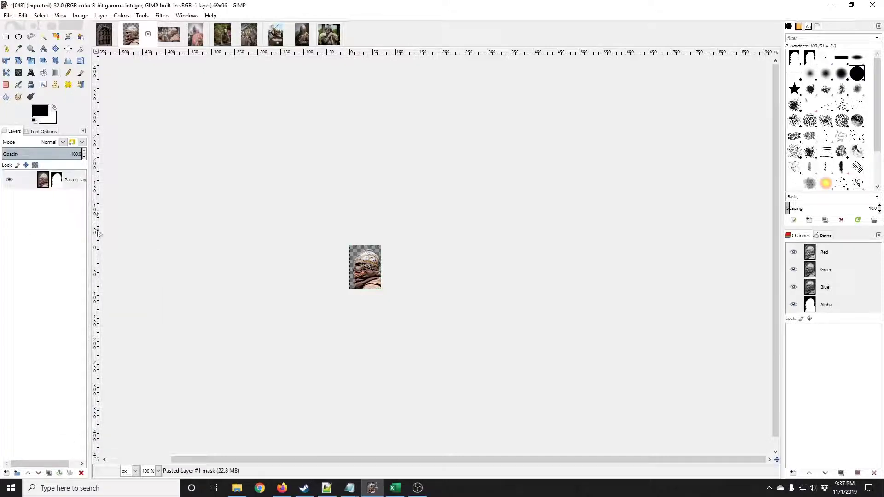
{"action": "right_click", "coordinate": [68, 182]}
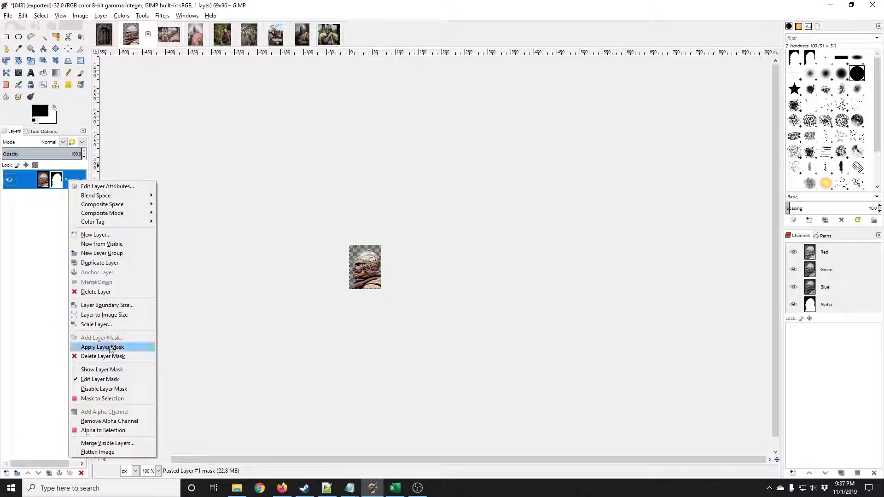
{"action": "left_click", "coordinate": [108, 345]}
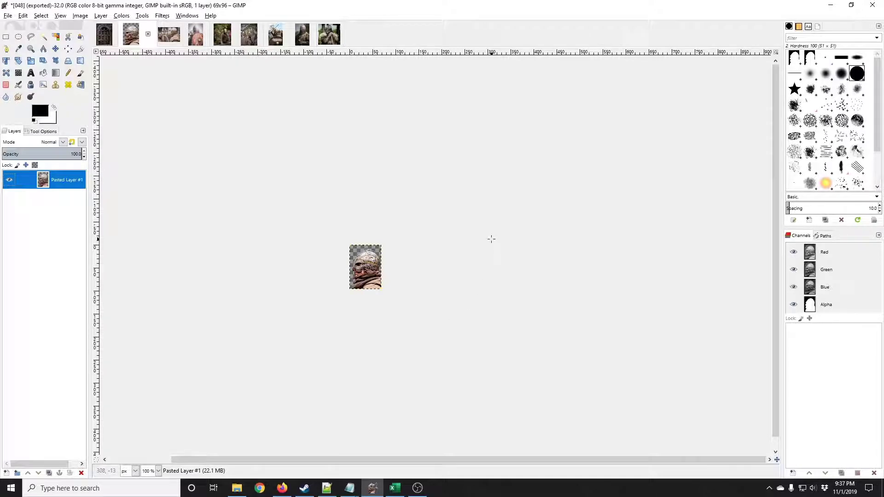